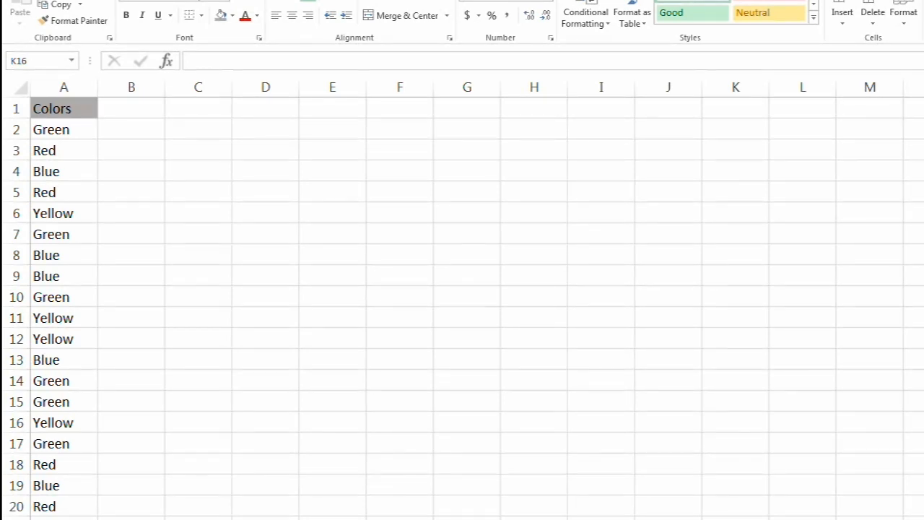
click(55, 135)
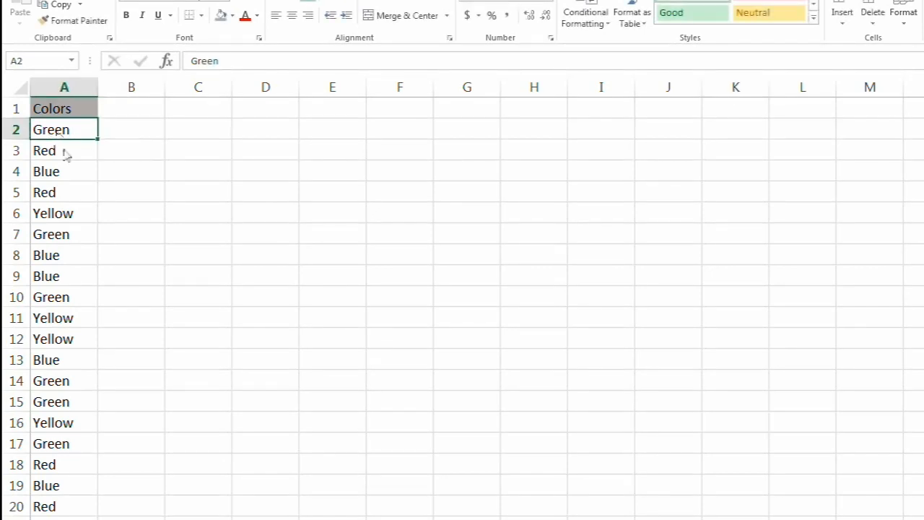
click(66, 153)
click(73, 174)
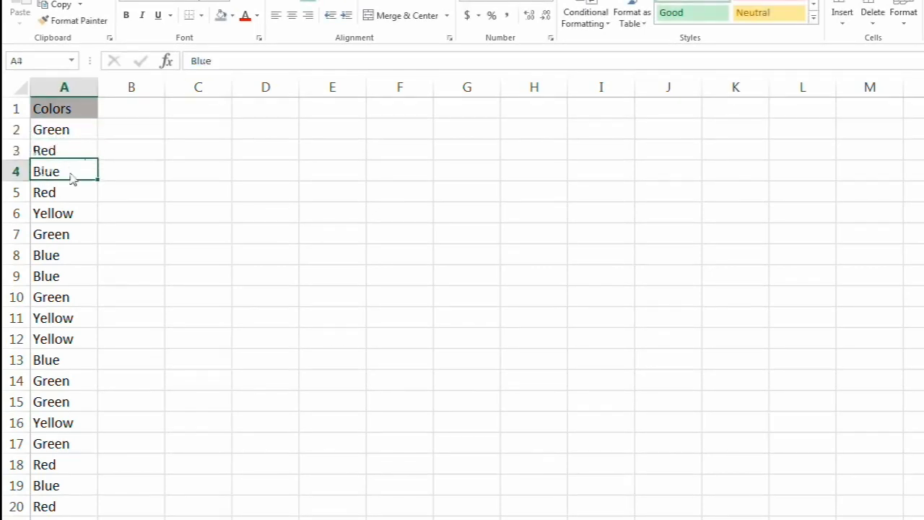
click(78, 215)
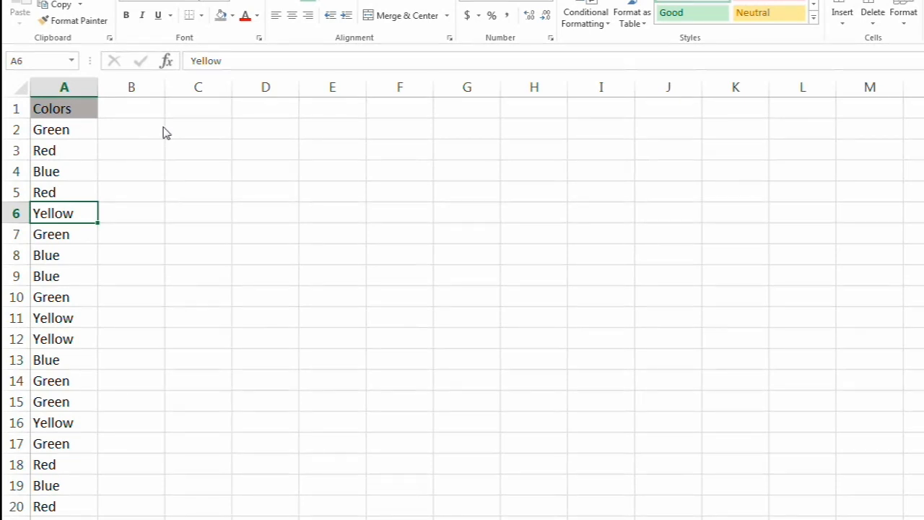
Enter the column headers Red, Blue, Green and Yellow in cells B1 to E1.
click(125, 116)
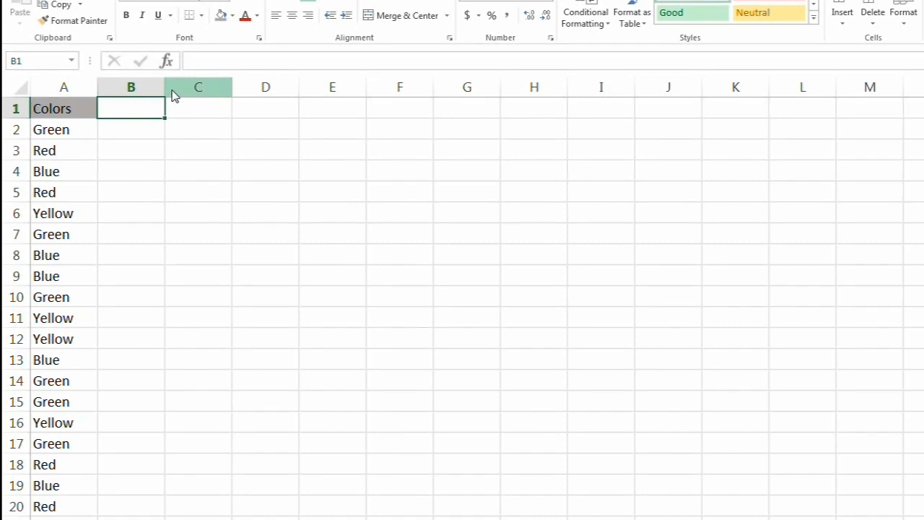
text(Red)
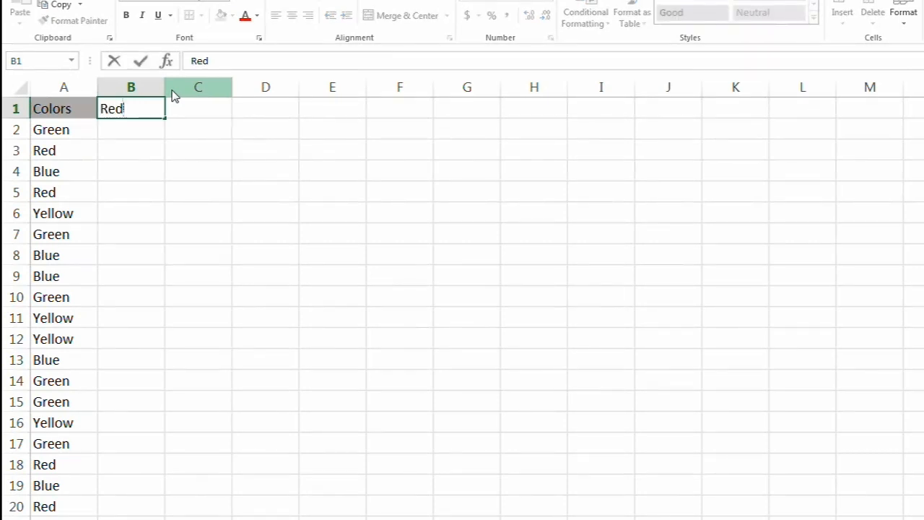
key(Tab)
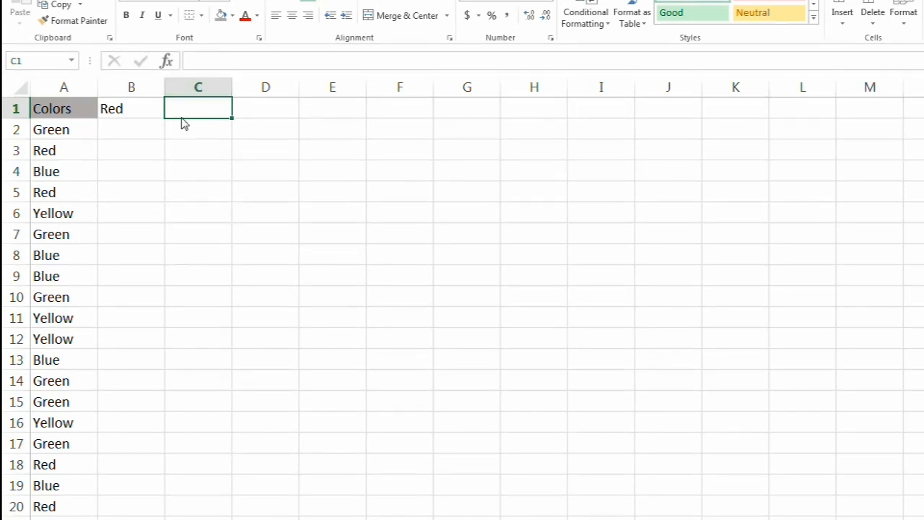
text(Blue)
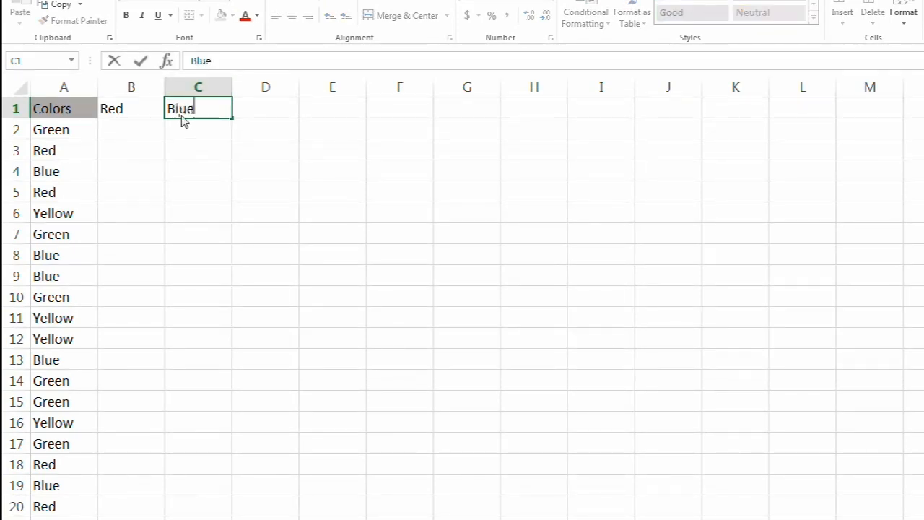
key(Tab)
text(Green)
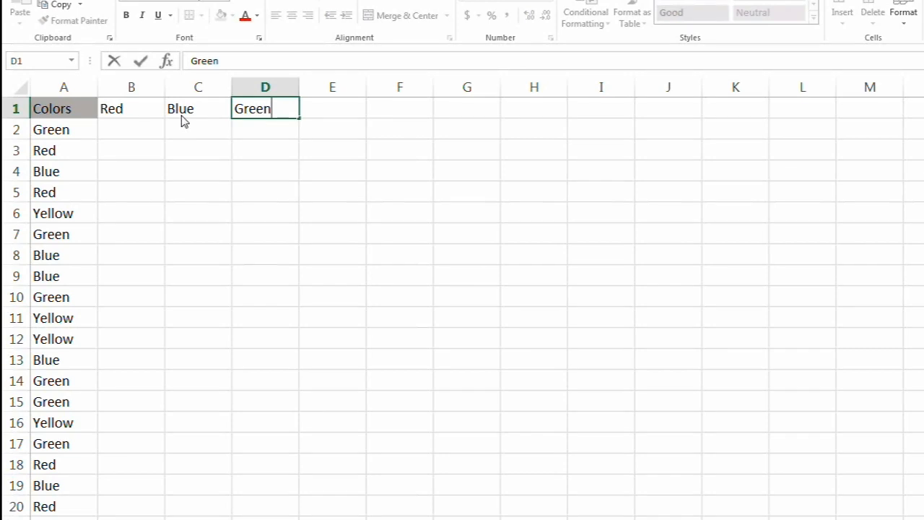
key(Tab)
text(Y)
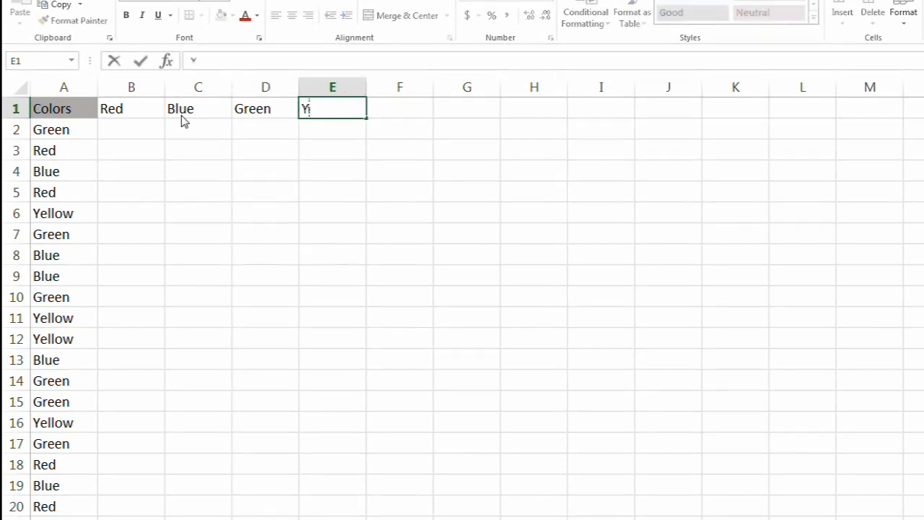
text(ellow)
key(Return)
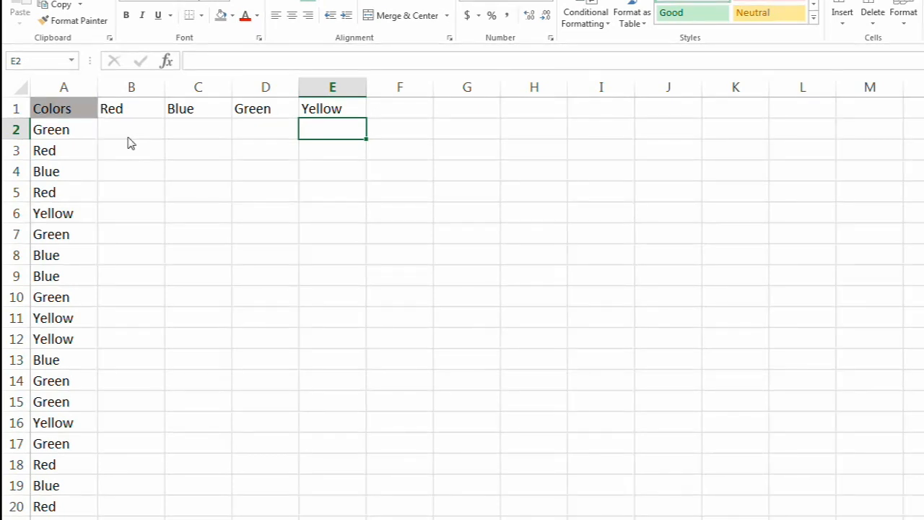
click(66, 135)
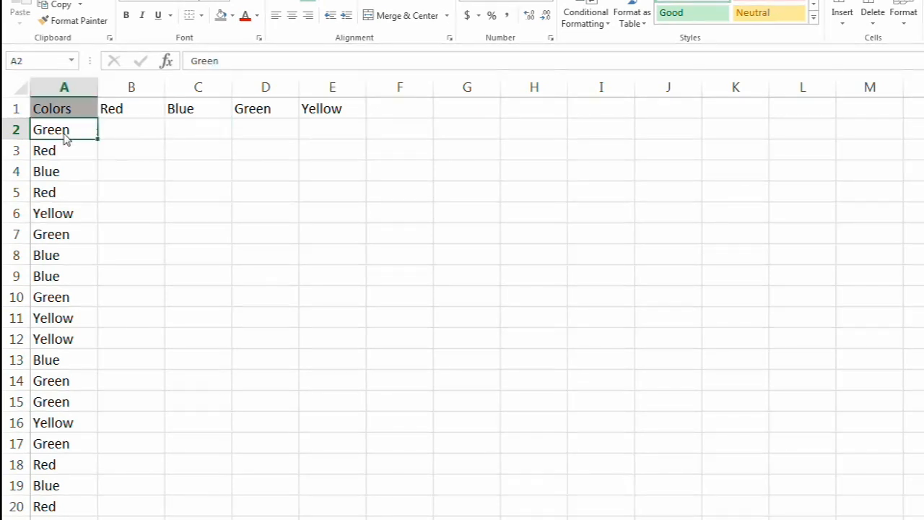
click(112, 136)
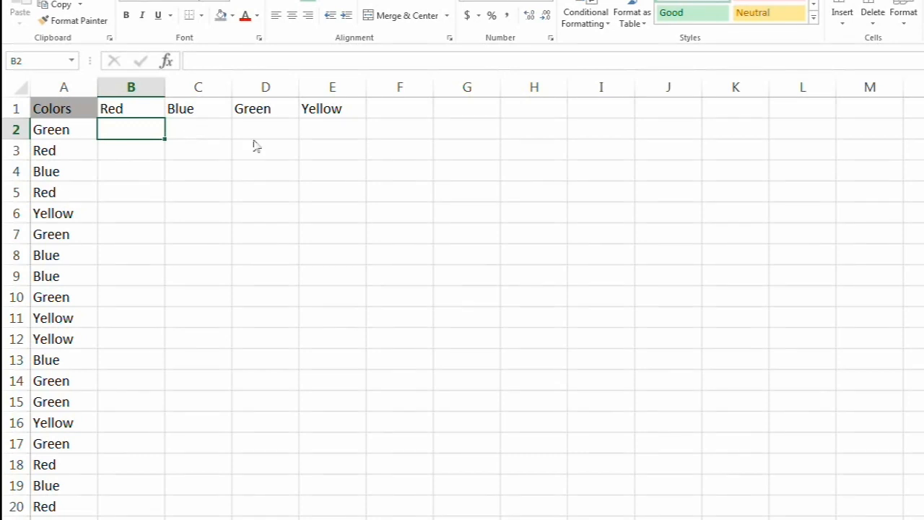
drag(121, 136, 117, 507)
Fill B2:B20 in the Red column with 1 for each row whose color is Red and 0 for every other row.
click(121, 136)
text(0)
key(Return)
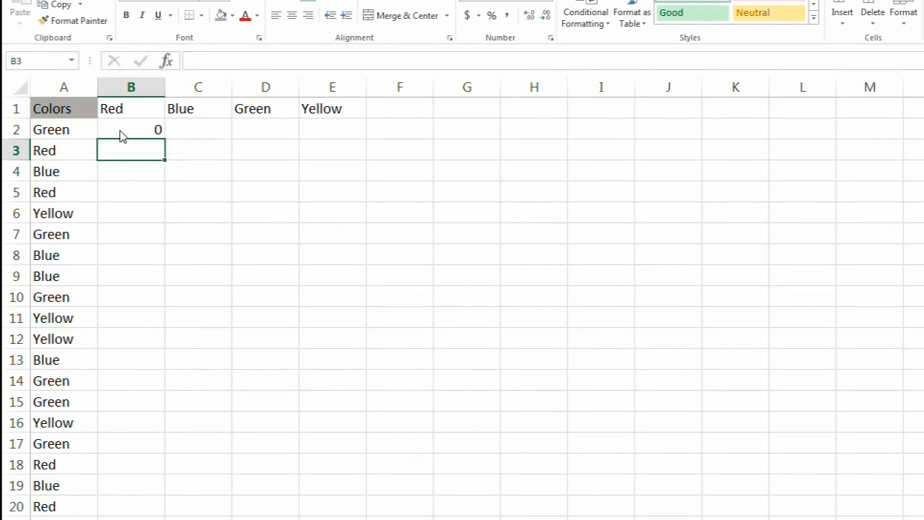
text(1)
key(Return)
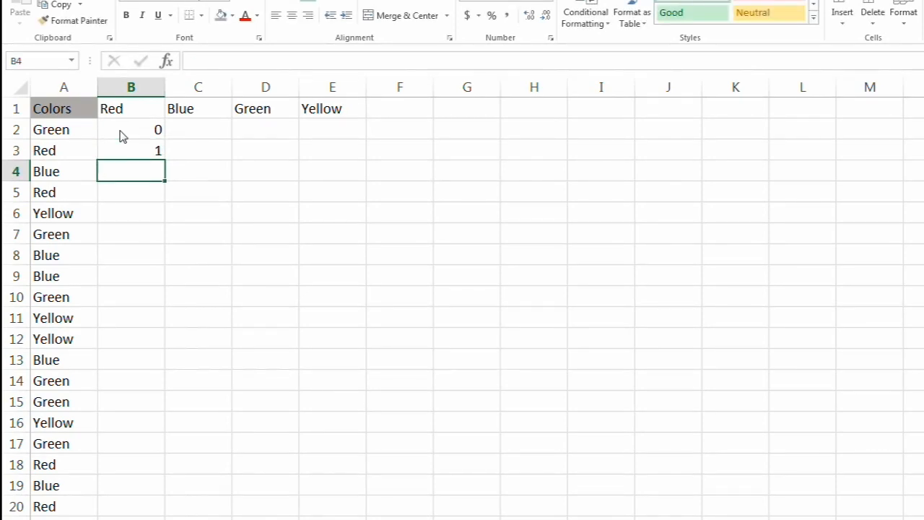
text(0)
key(Return)
text(1)
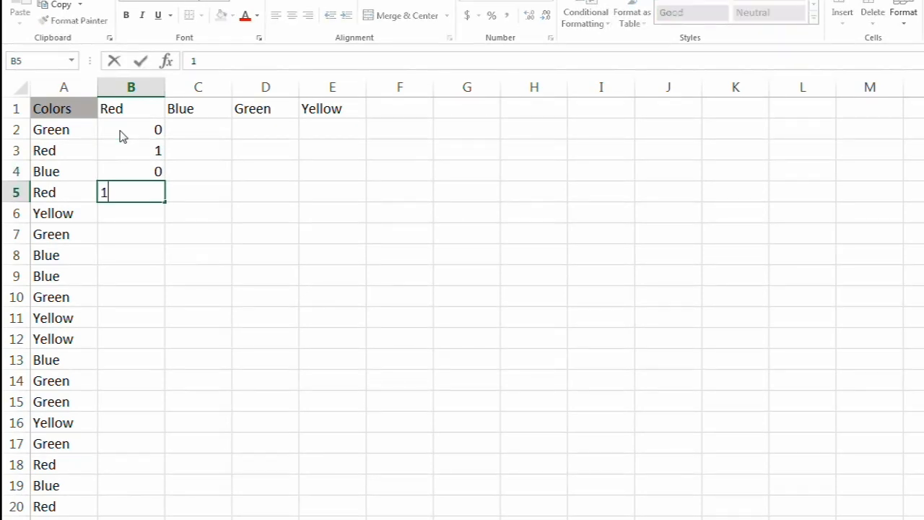
key(Return)
text(0)
key(Return)
text(0)
key(Return)
text(0)
key(Return)
text(0)
key(Return)
text(0)
key(Return)
text(0)
key(Return)
text(0)
key(Return)
text(0)
key(Return)
text(0)
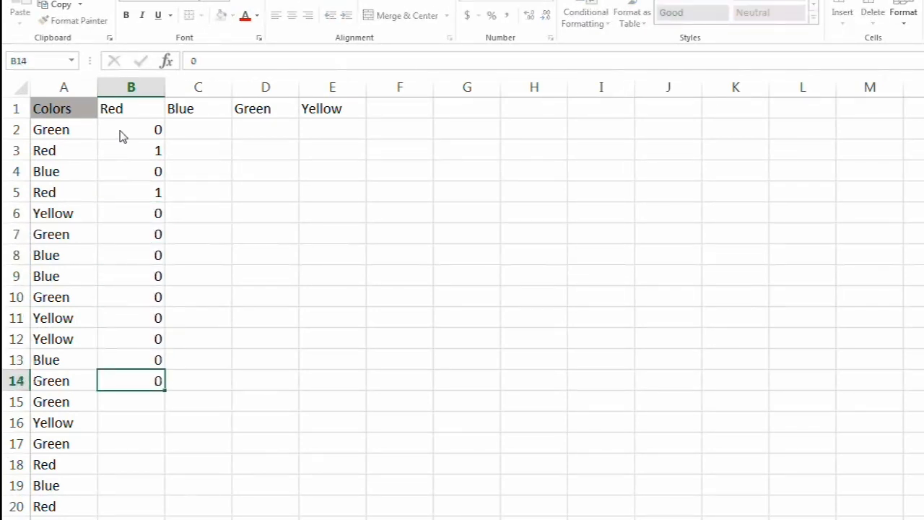
key(Return)
text(0)
key(Return)
text(0)
key(Return)
text(0)
key(Return)
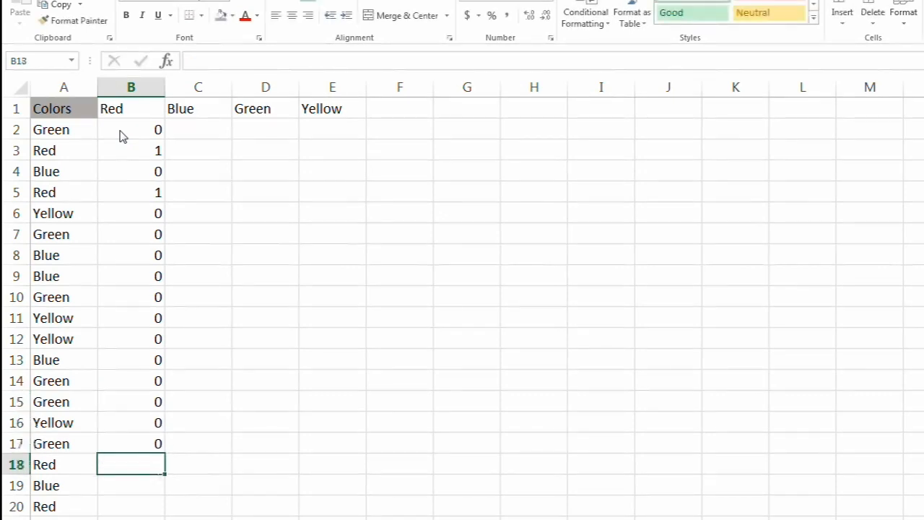
text(1)
key(Return)
text(0)
key(Return)
text(1)
key(Return)
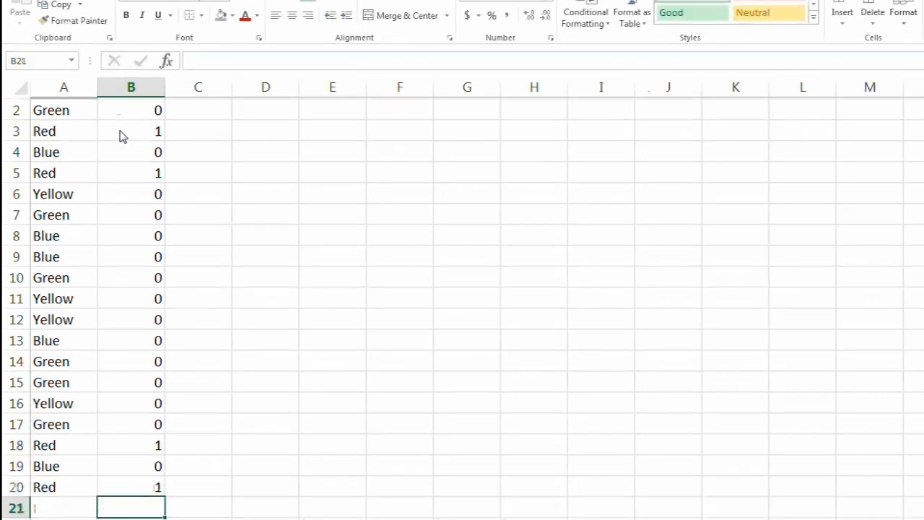
scroll(122, 138, up, 1)
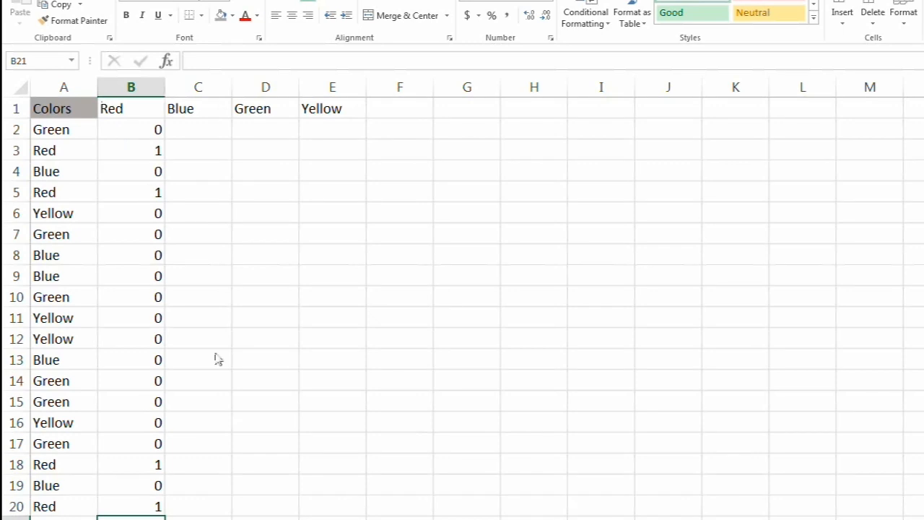
drag(147, 129, 151, 507)
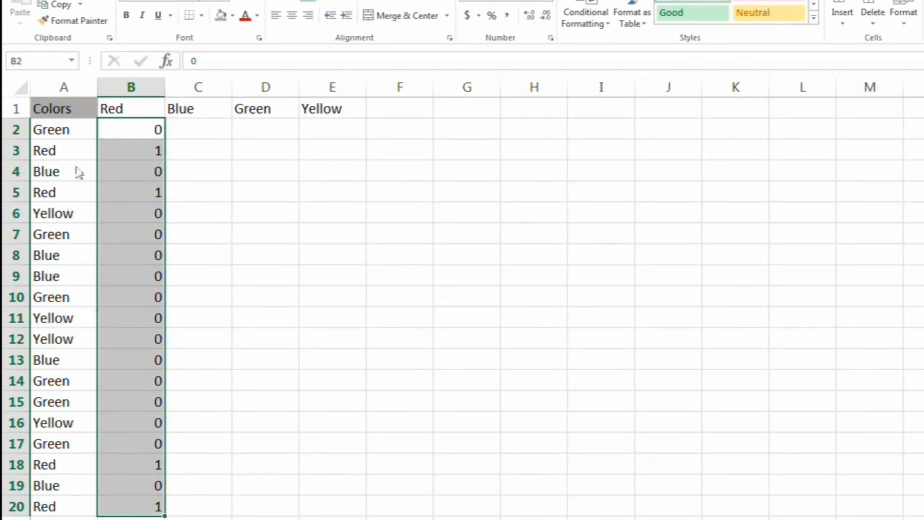
click(183, 152)
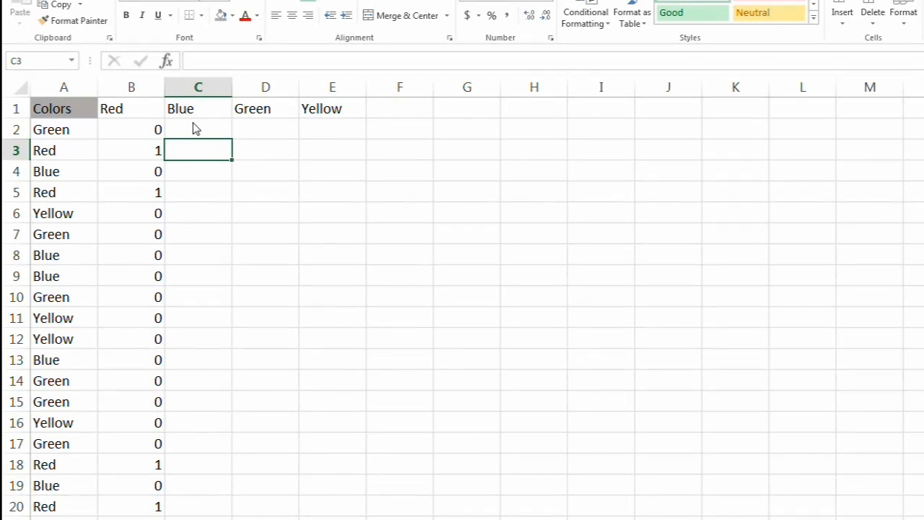
Enter the formula =IF(A2="Blue",1,0) in cell C2 of the Blue column.
click(193, 128)
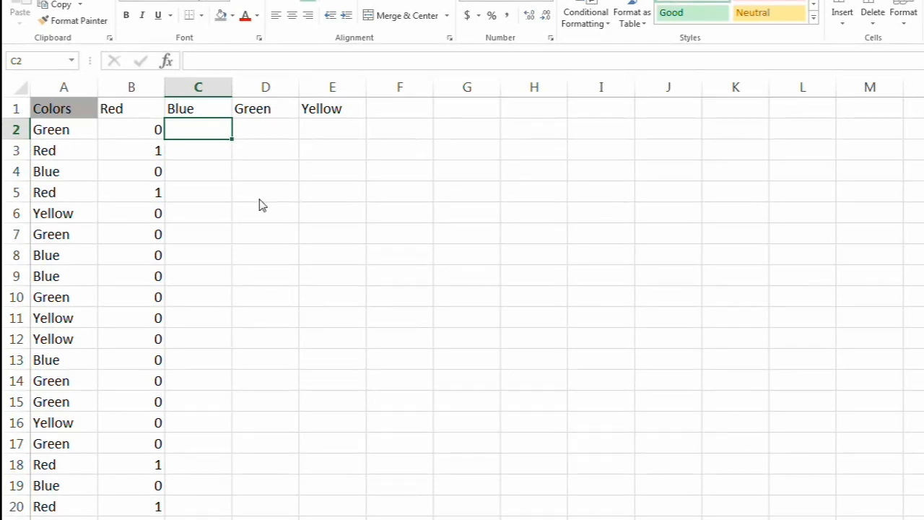
text(=)
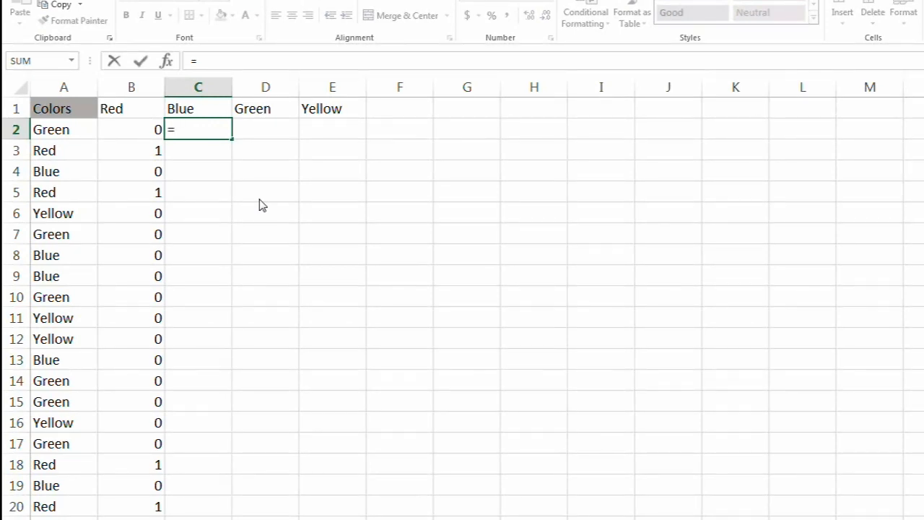
text(if)
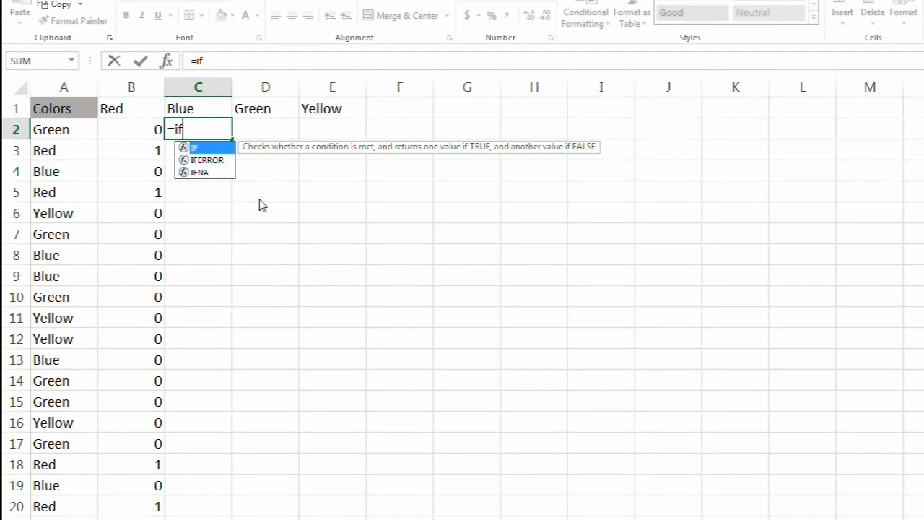
key(Tab)
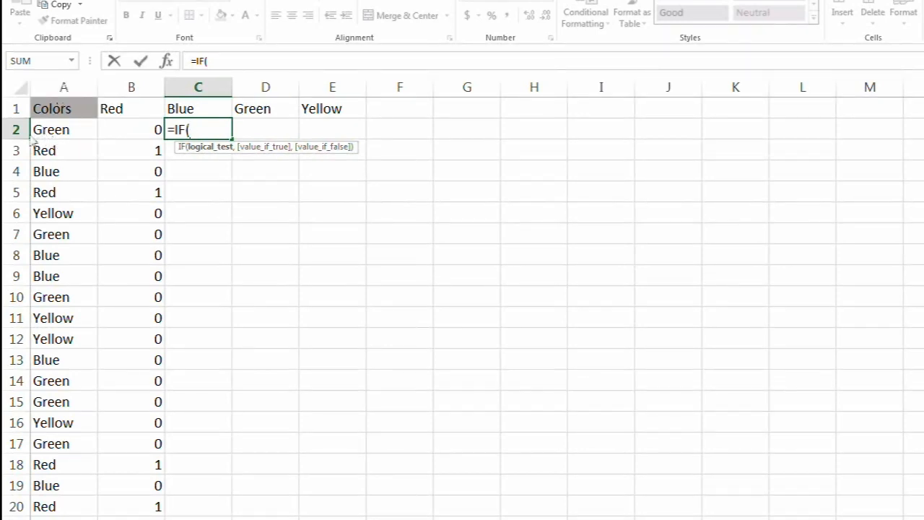
click(58, 136)
text(=)
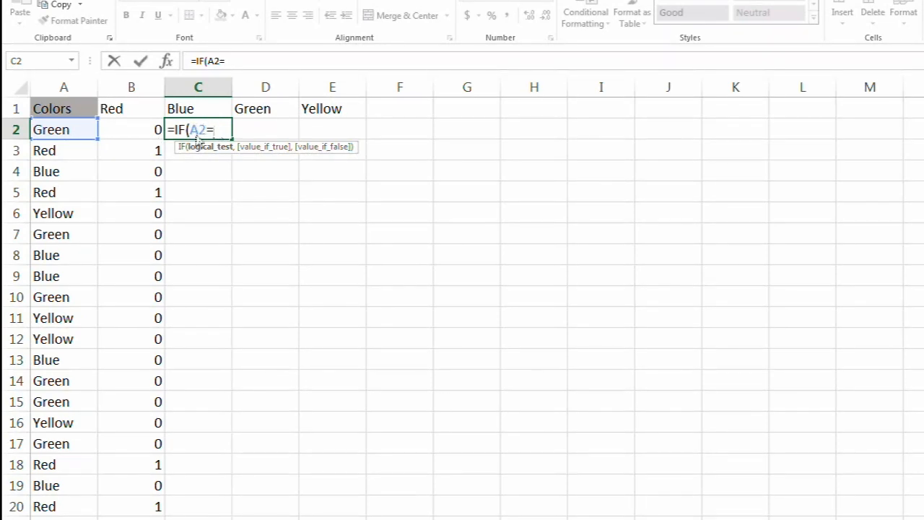
text("Blue")
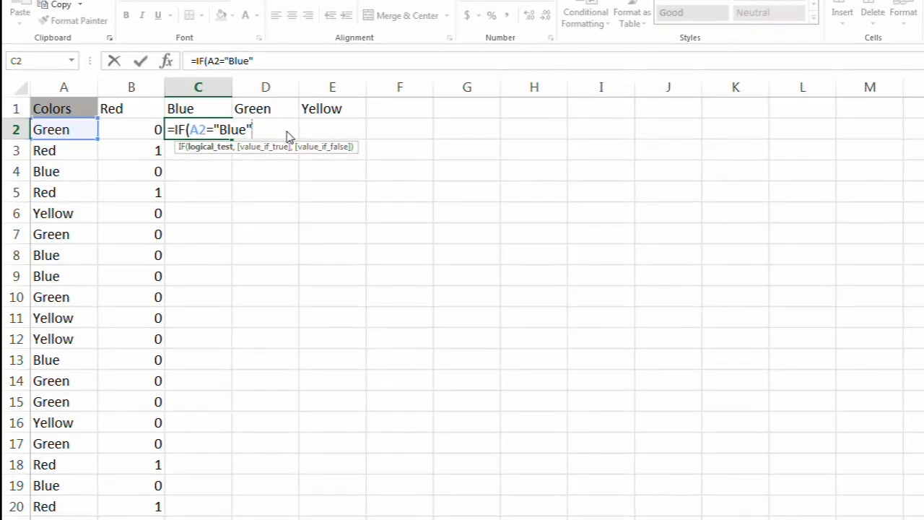
text(,)
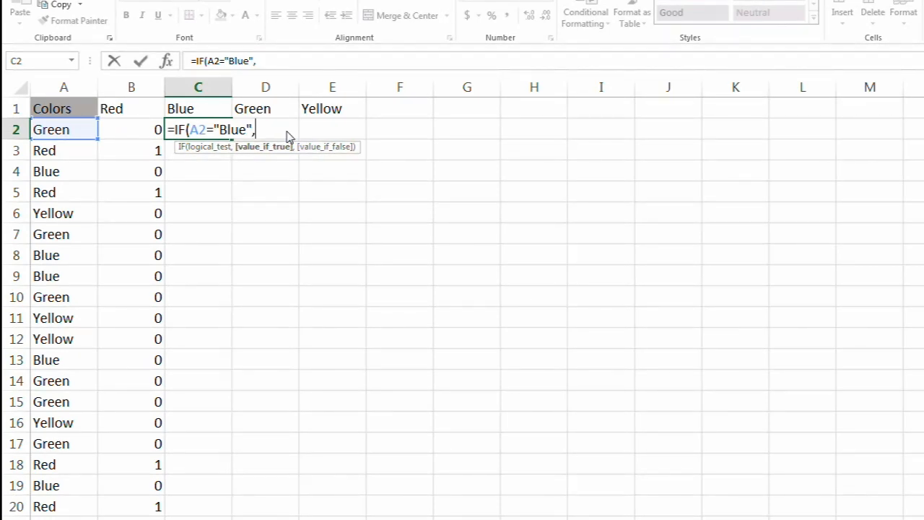
text(1,0)
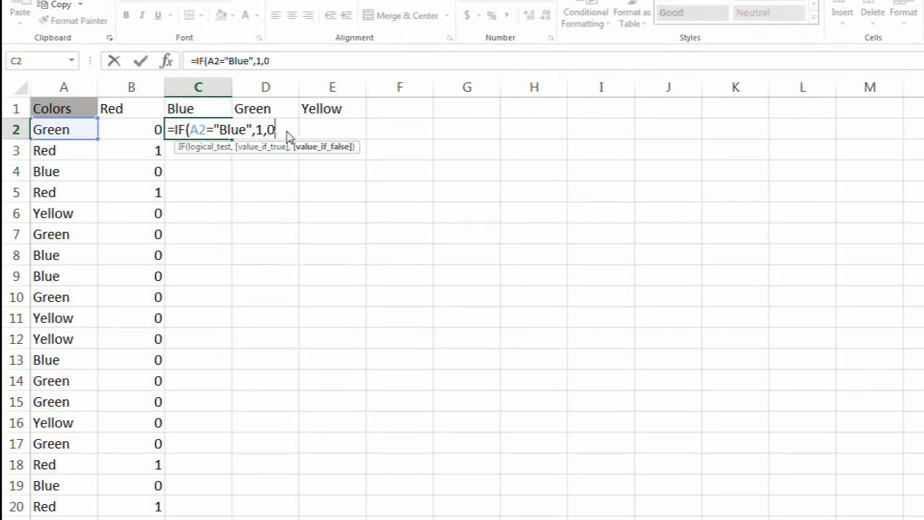
text(0)
key(BackSpace)
text())
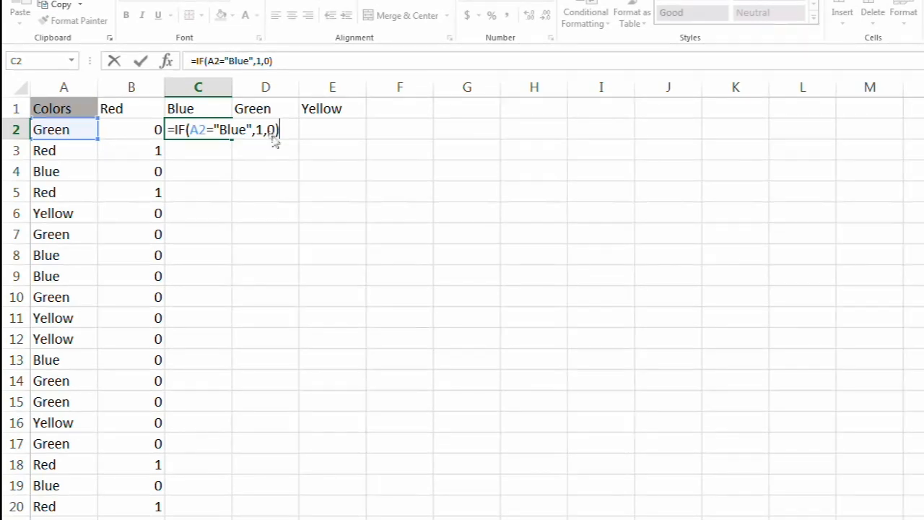
key(Return)
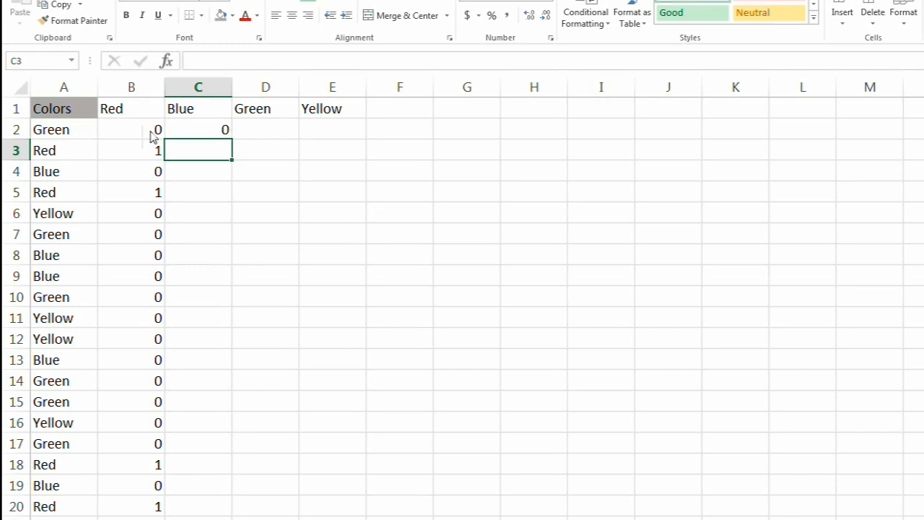
Fill the Blue formula from C2 down to C3 and compare the cell references in the two formulas.
click(193, 136)
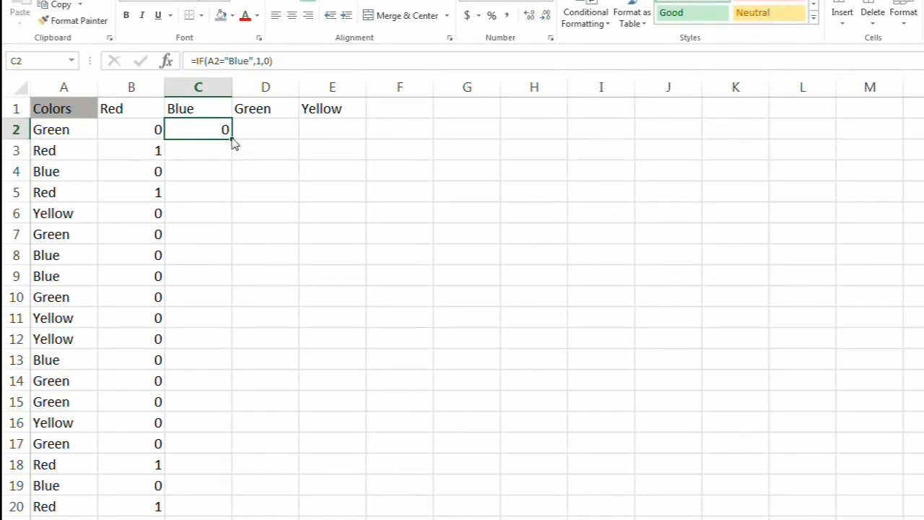
drag(232, 137, 234, 160)
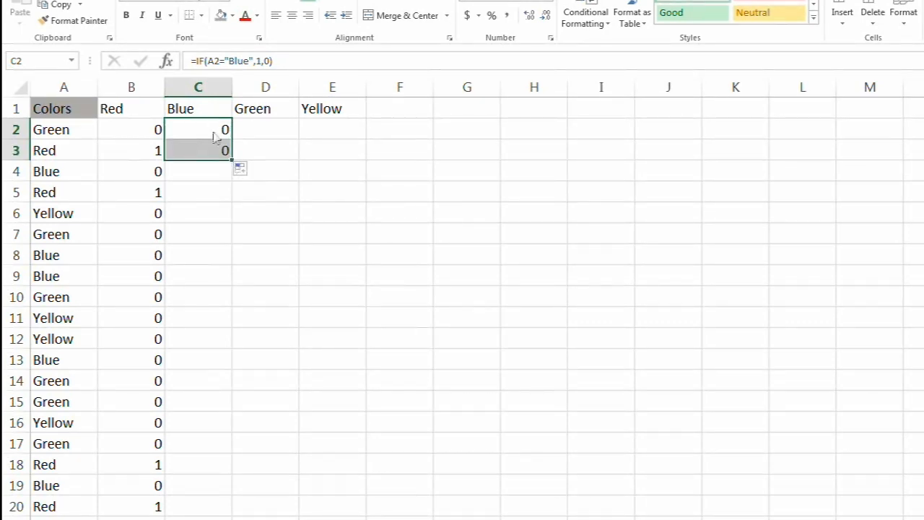
click(216, 153)
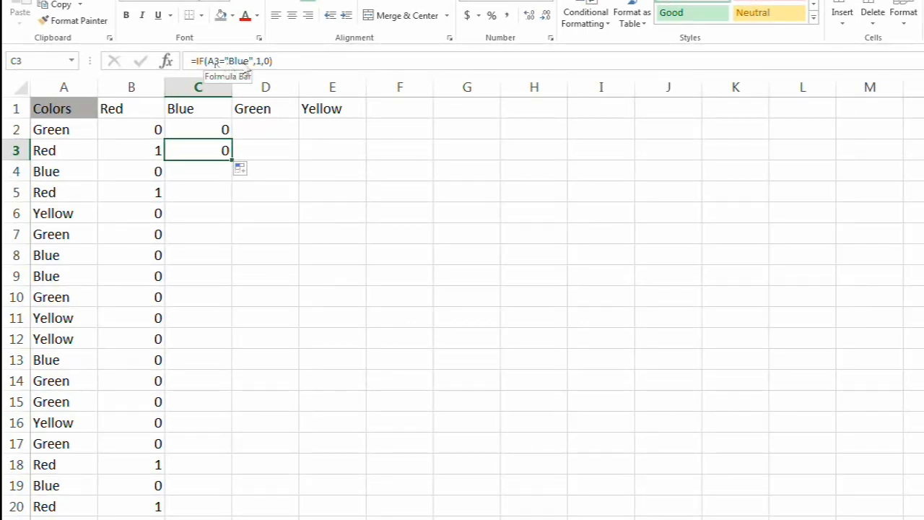
click(200, 136)
click(195, 153)
click(192, 130)
click(192, 153)
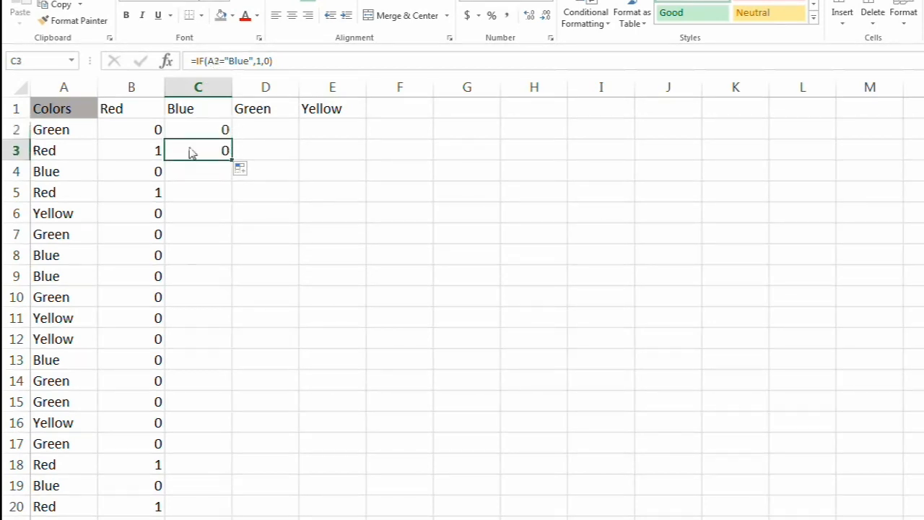
Compare the cell references in C2 and C3, and fill the Blue formula from C3 down to C20.
click(200, 137)
click(195, 153)
click(205, 132)
click(205, 150)
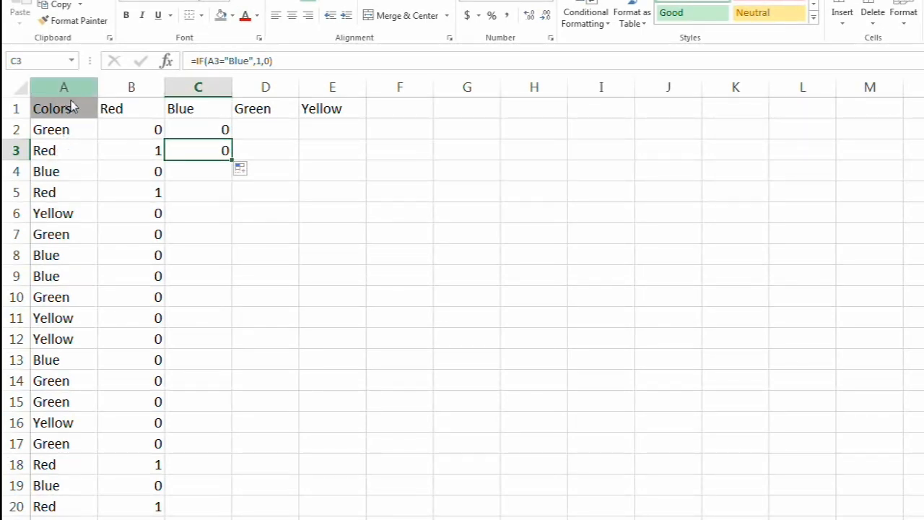
click(189, 133)
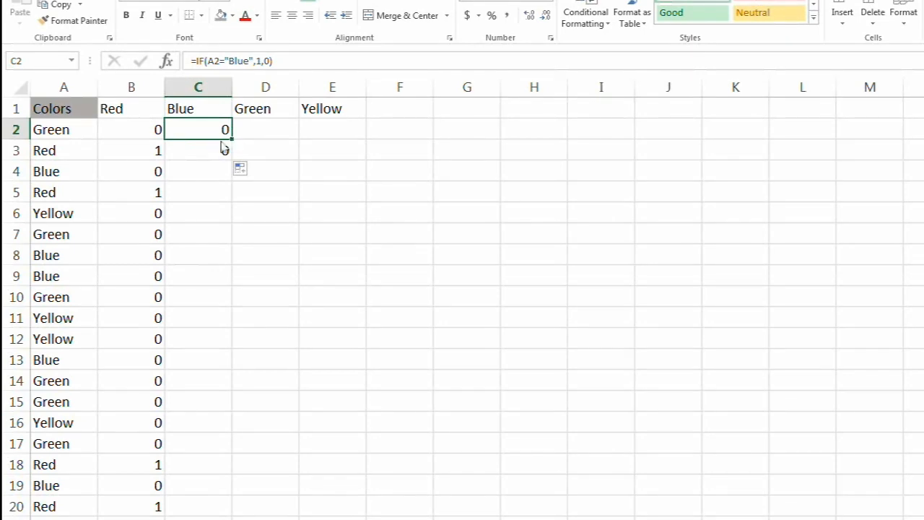
click(222, 153)
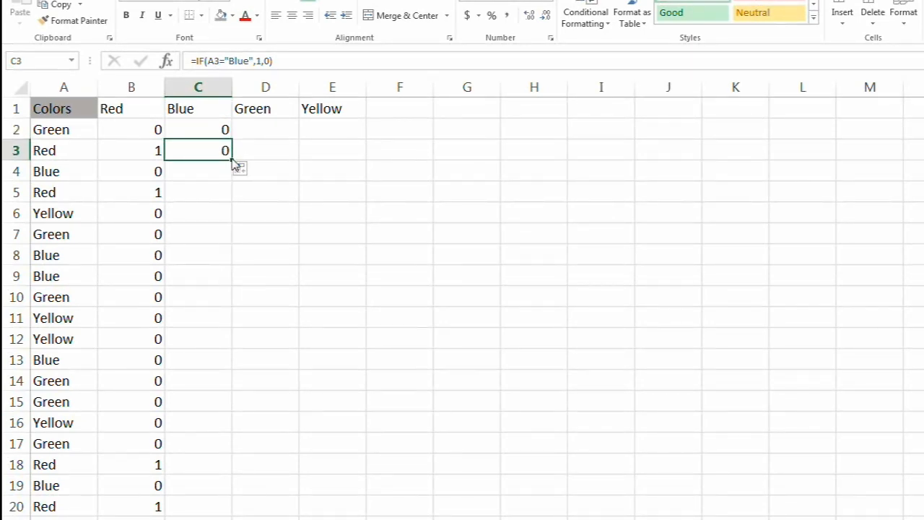
double_click(230, 158)
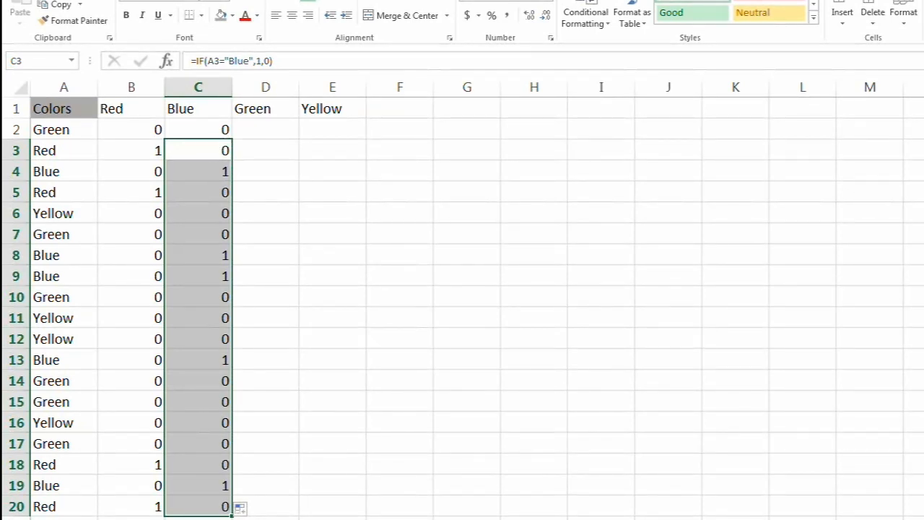
Check the filled Blue column values and formulas against the color names in column A.
click(195, 177)
click(65, 180)
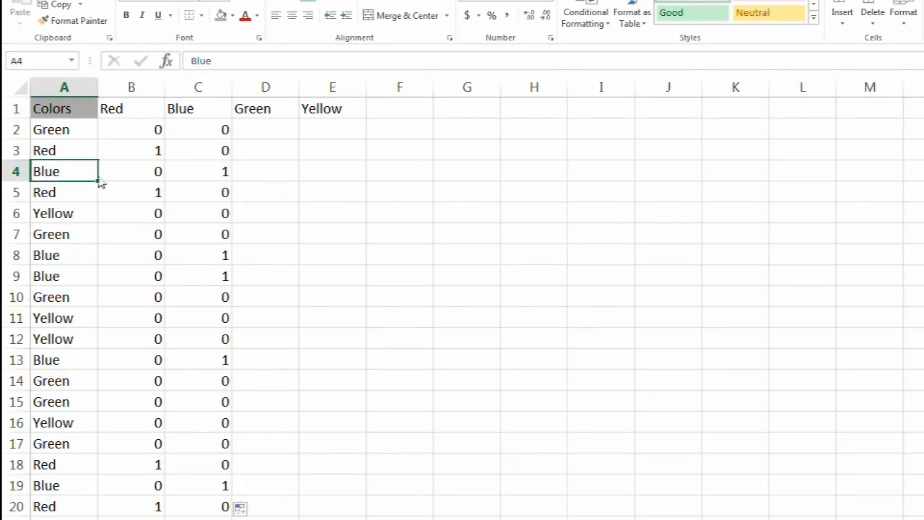
click(200, 282)
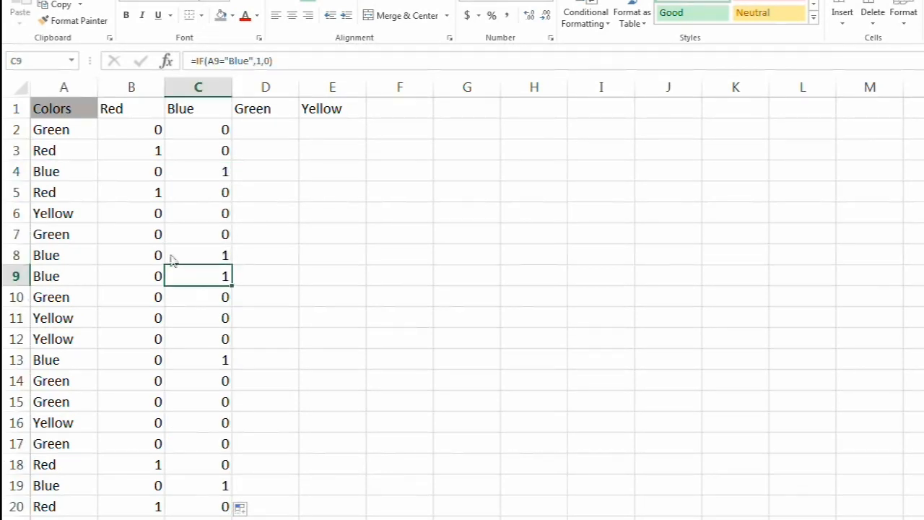
click(205, 229)
click(208, 217)
click(217, 298)
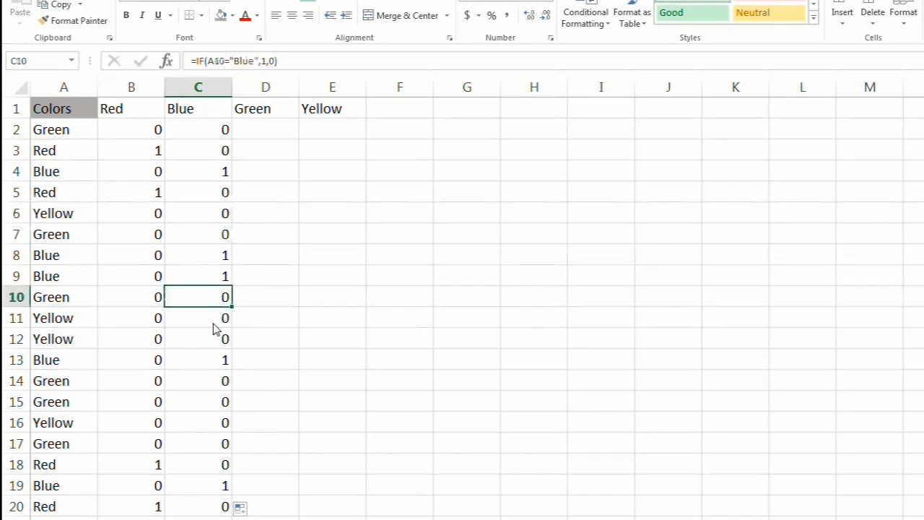
click(226, 321)
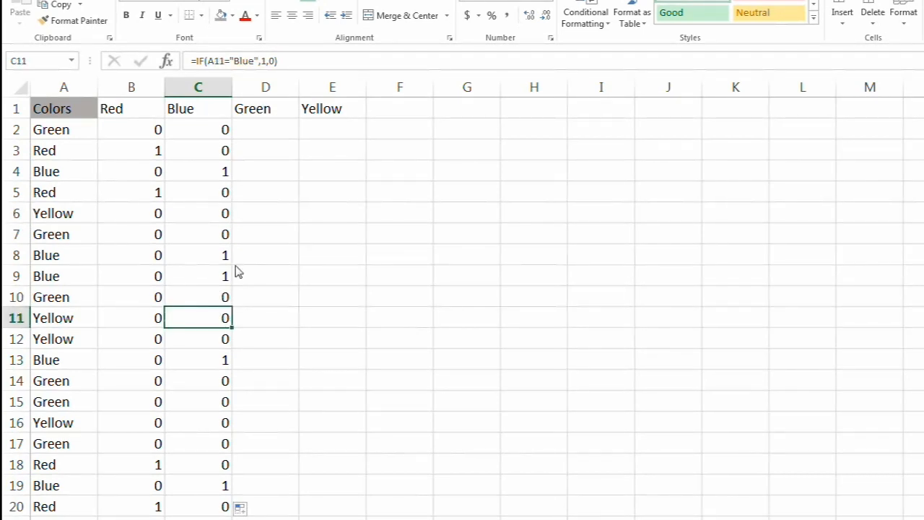
Enter the formula =IF(A2="Green",1,0) in cell D2 of the Green column.
click(261, 131)
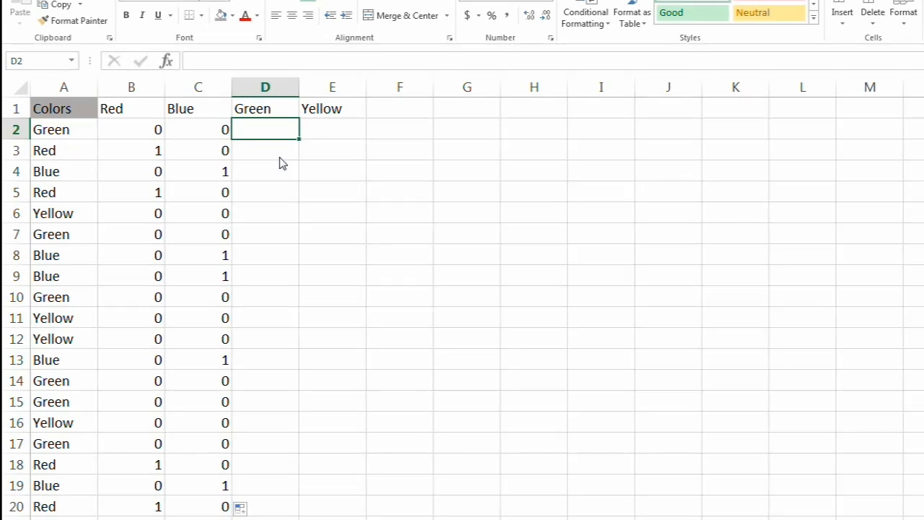
text(=IF)
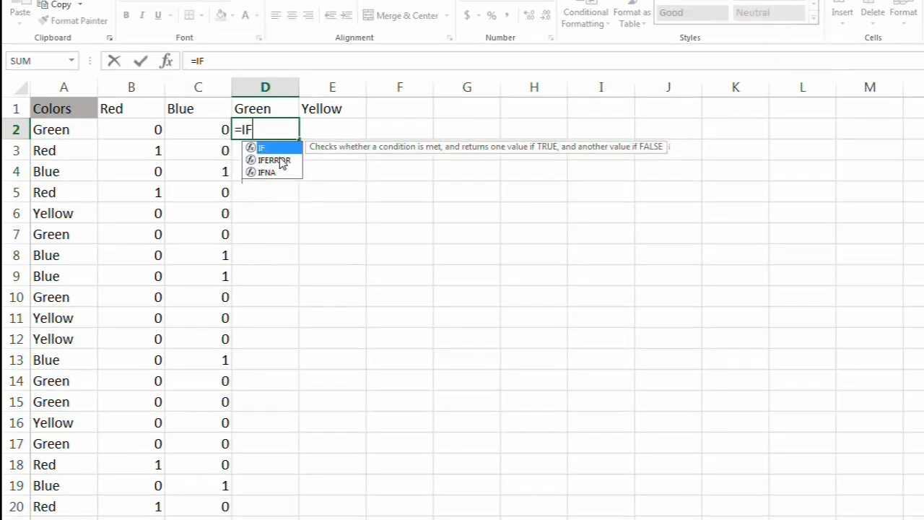
text((A2="g)
key(BackSpace)
text(Green",1,0))
key(Return)
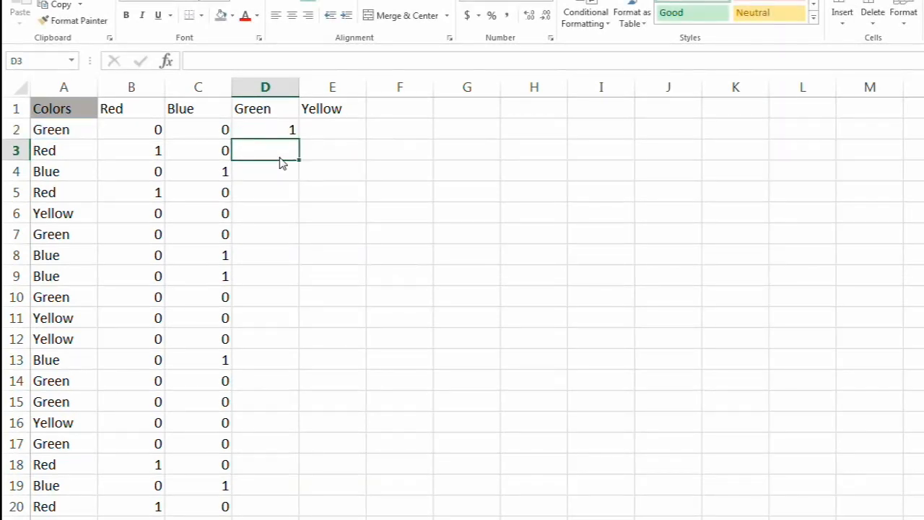
Check the color in A2 and fill the Green formula from D2 down to D20.
click(58, 132)
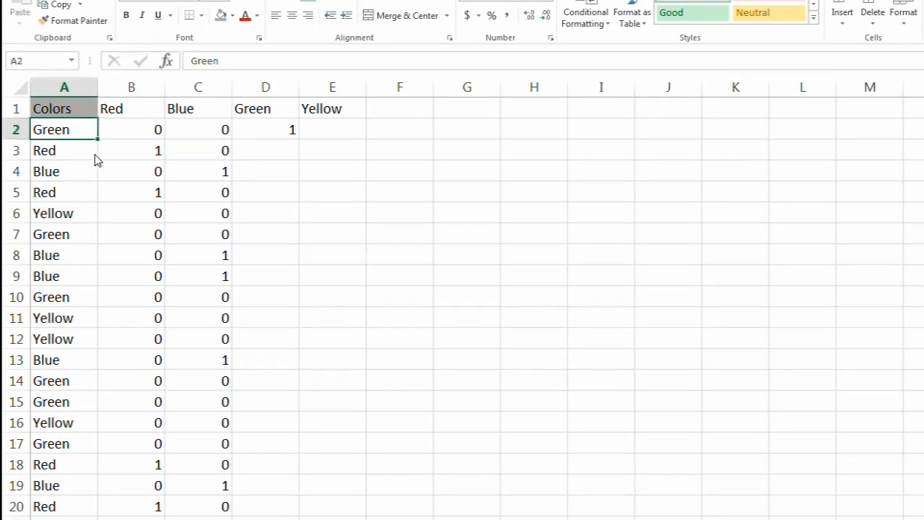
click(283, 135)
double_click(300, 140)
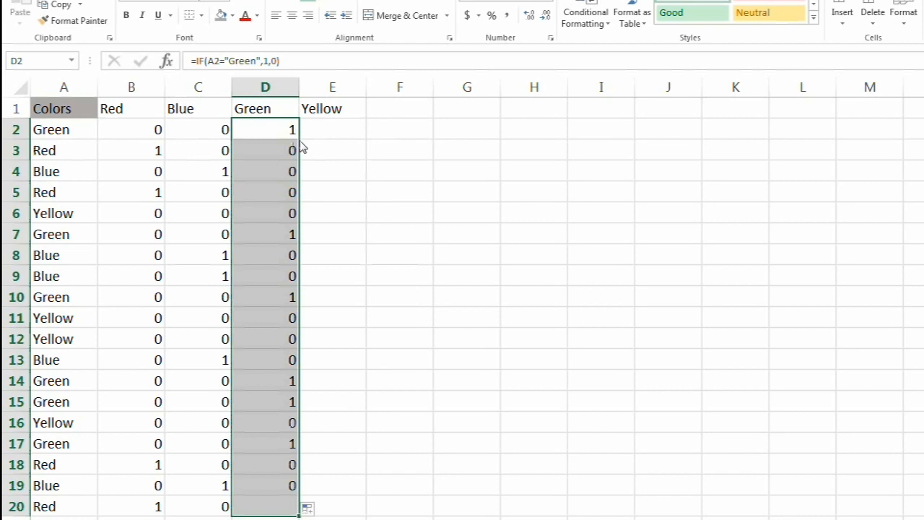
Enter the formula =IF(A2="Yellow",1,0) in cell E2 of the Yellow column.
click(312, 135)
text(=if)
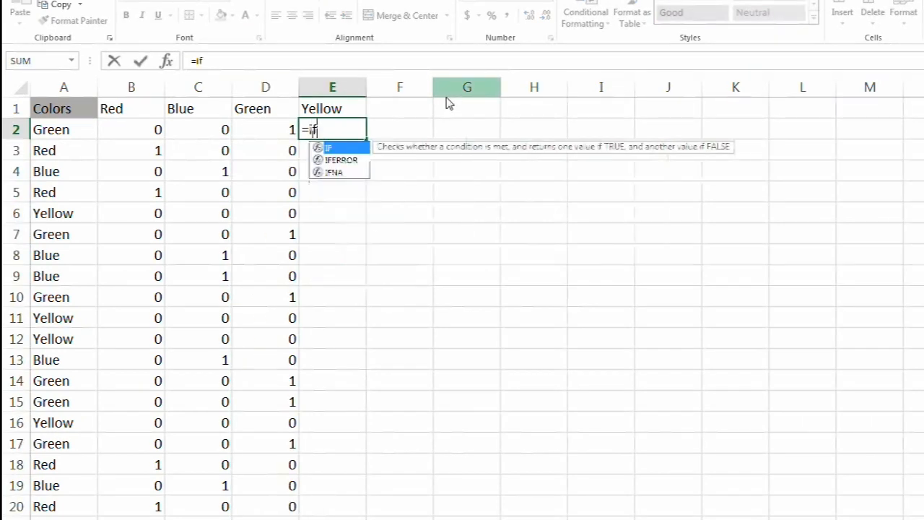
key(Tab)
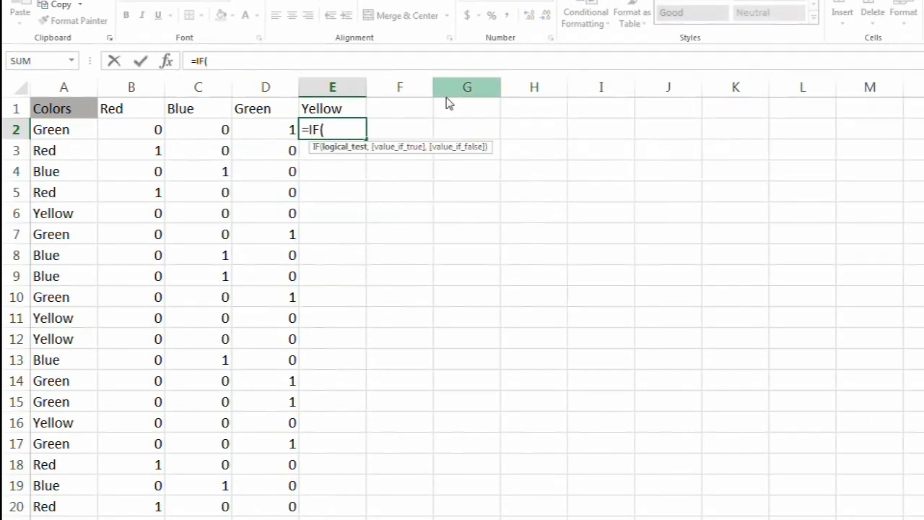
text(A)
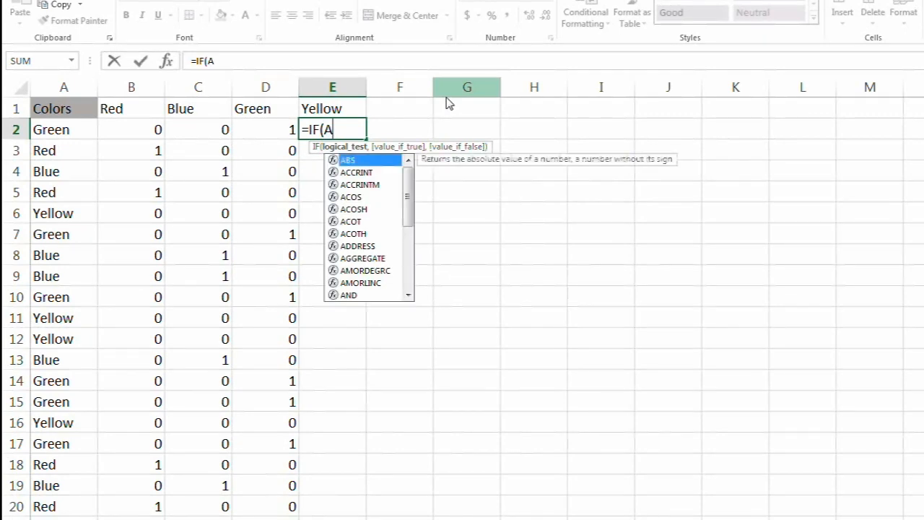
text(2="Ye)
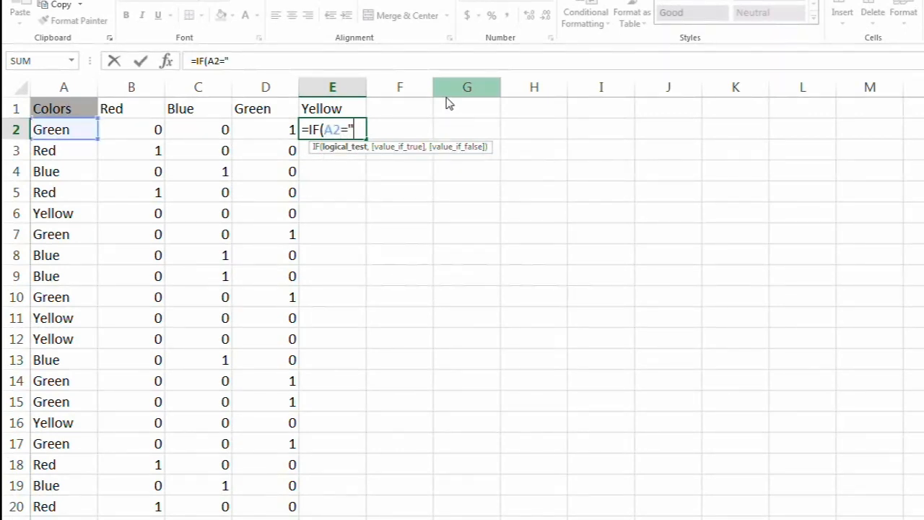
text(llow")
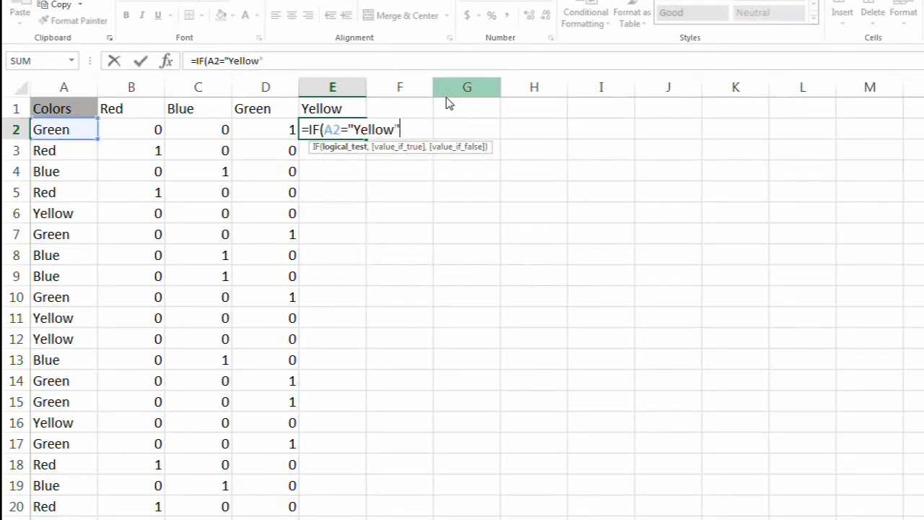
text(,1,0))
key(Return)
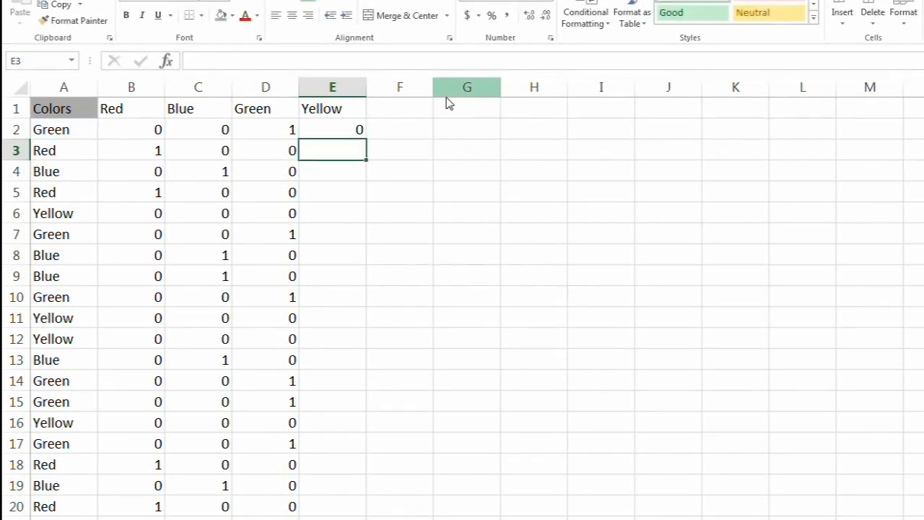
Fill the Yellow formula from E2 down to E20 and deselect the filled range.
click(359, 129)
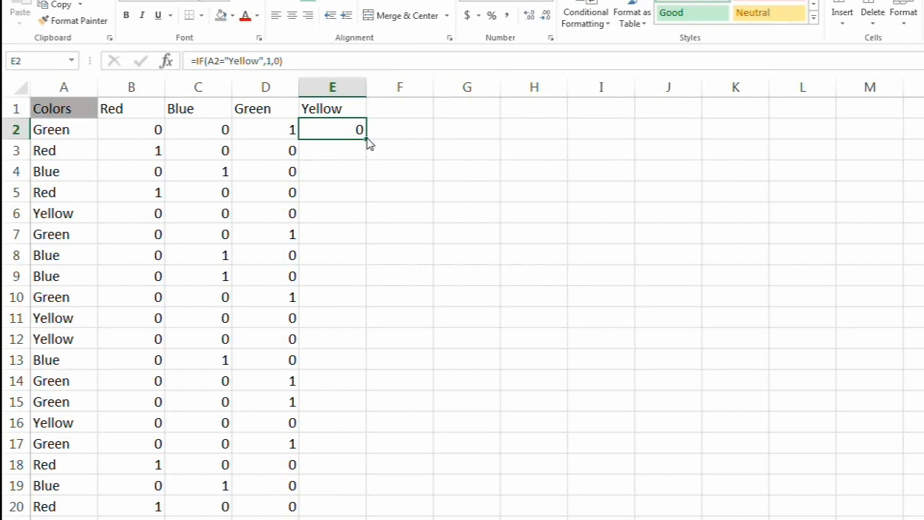
double_click(366, 139)
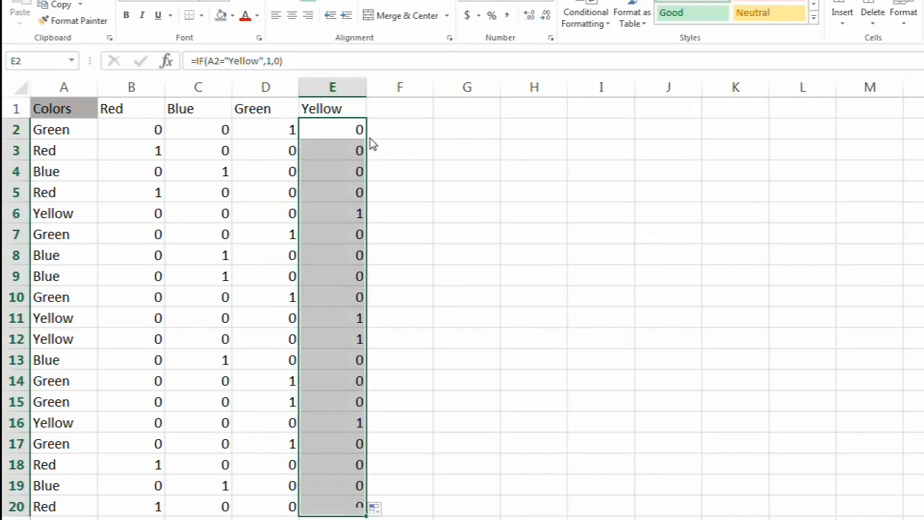
click(497, 148)
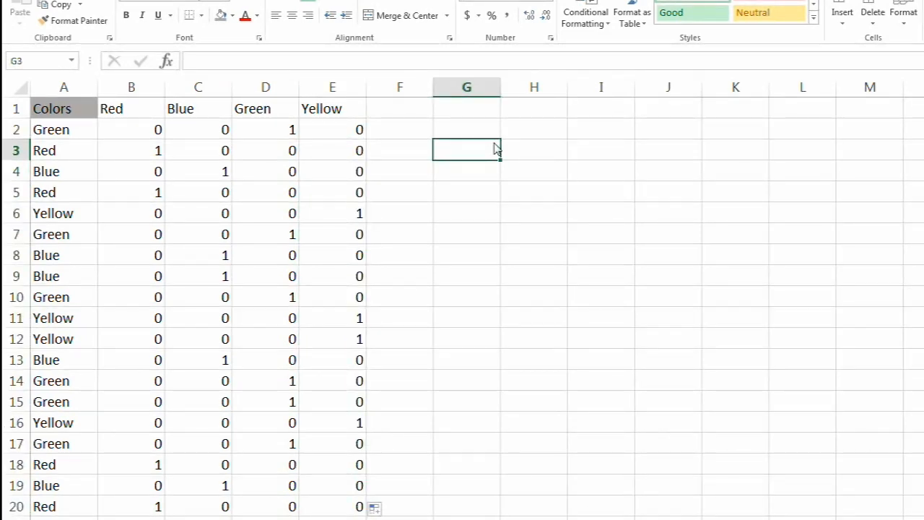